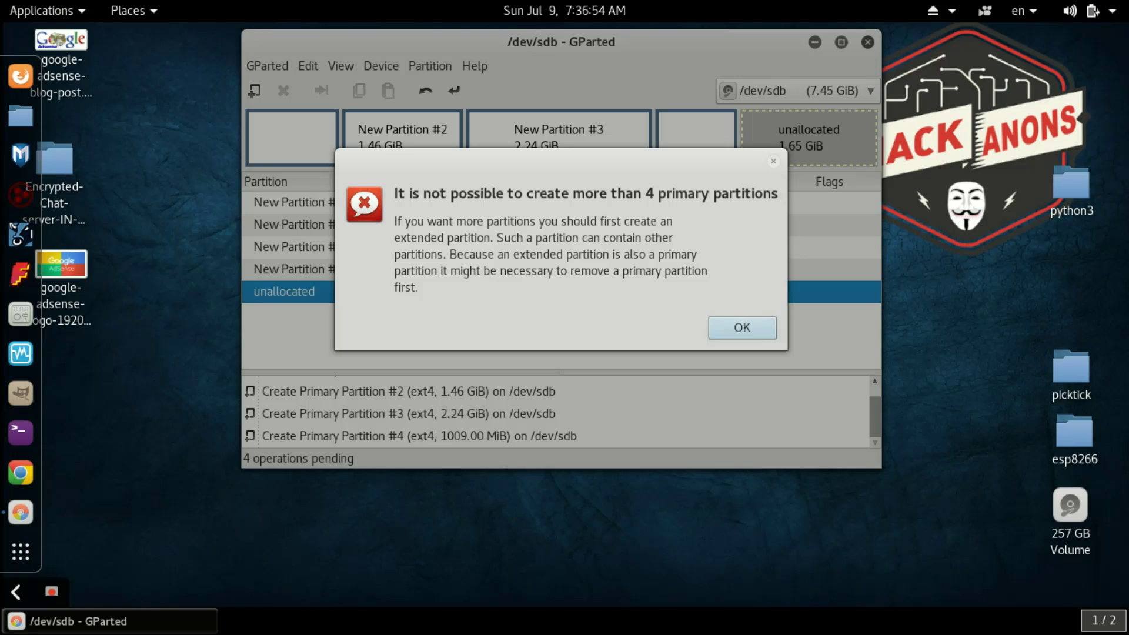
- Close the error saying /dev/sdb cannot have more than 4 primary partitions
{"action": "key", "text": "Return"}
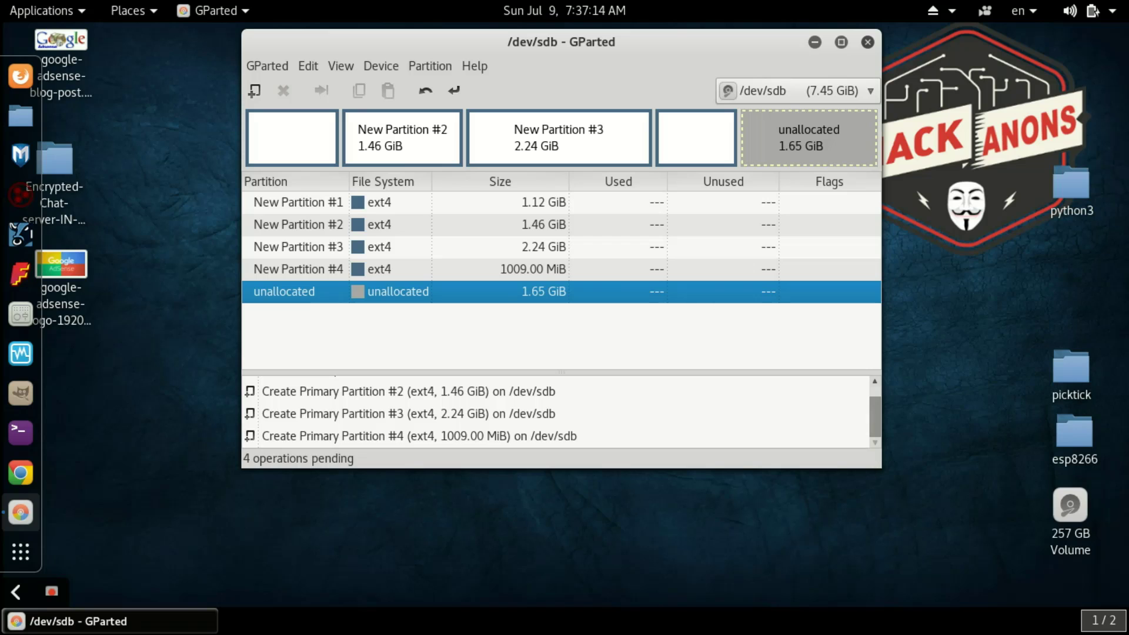
{"action": "left_click", "coordinate": [298, 202]}
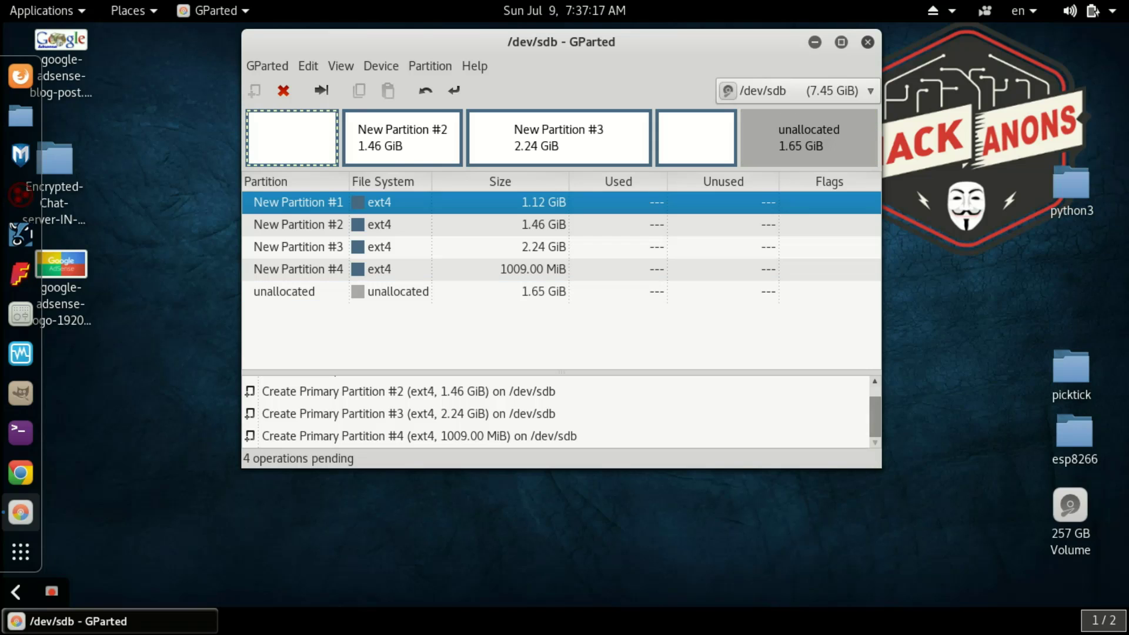
{"action": "left_click", "coordinate": [298, 224]}
{"action": "left_click", "coordinate": [298, 247]}
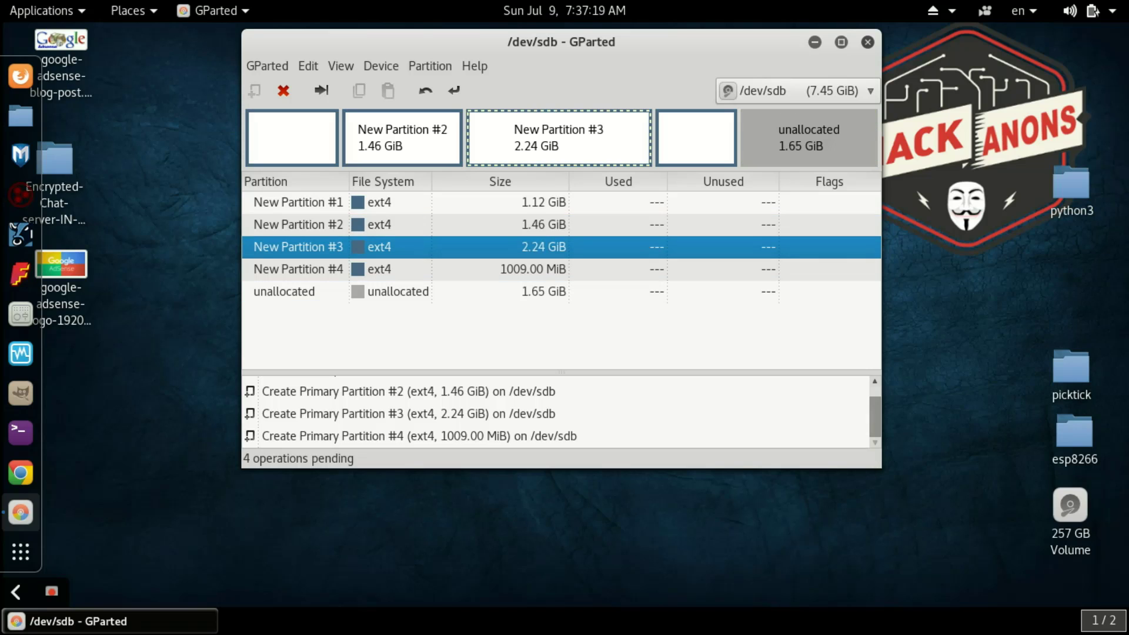
{"action": "left_click", "coordinate": [298, 269]}
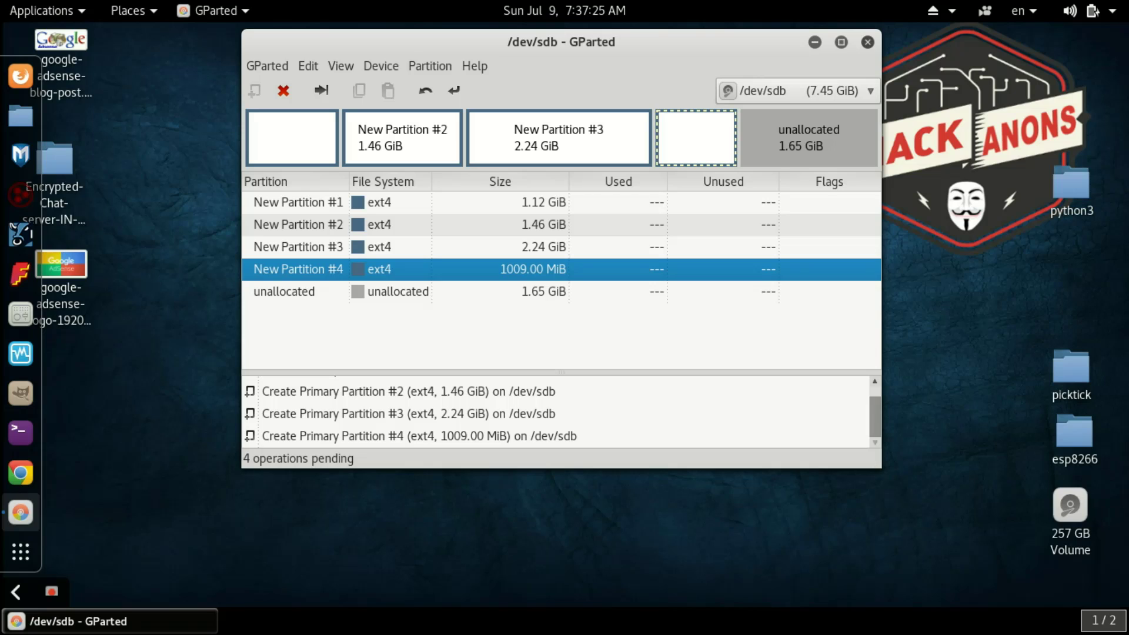
{"action": "left_click", "coordinate": [284, 291]}
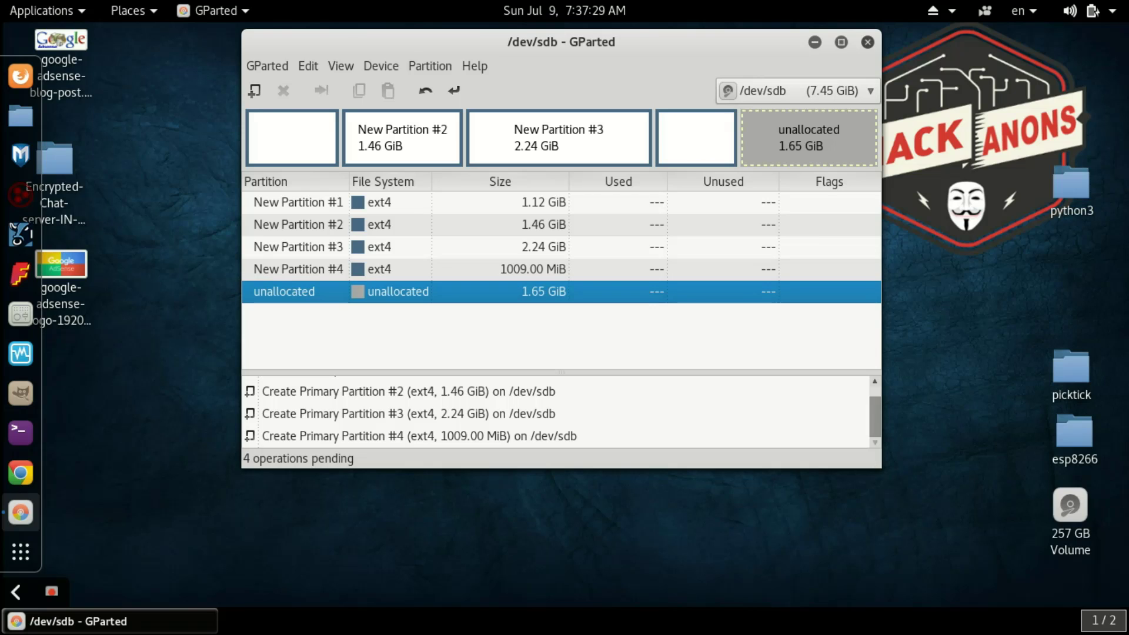
{"action": "right_click", "coordinate": [490, 292]}
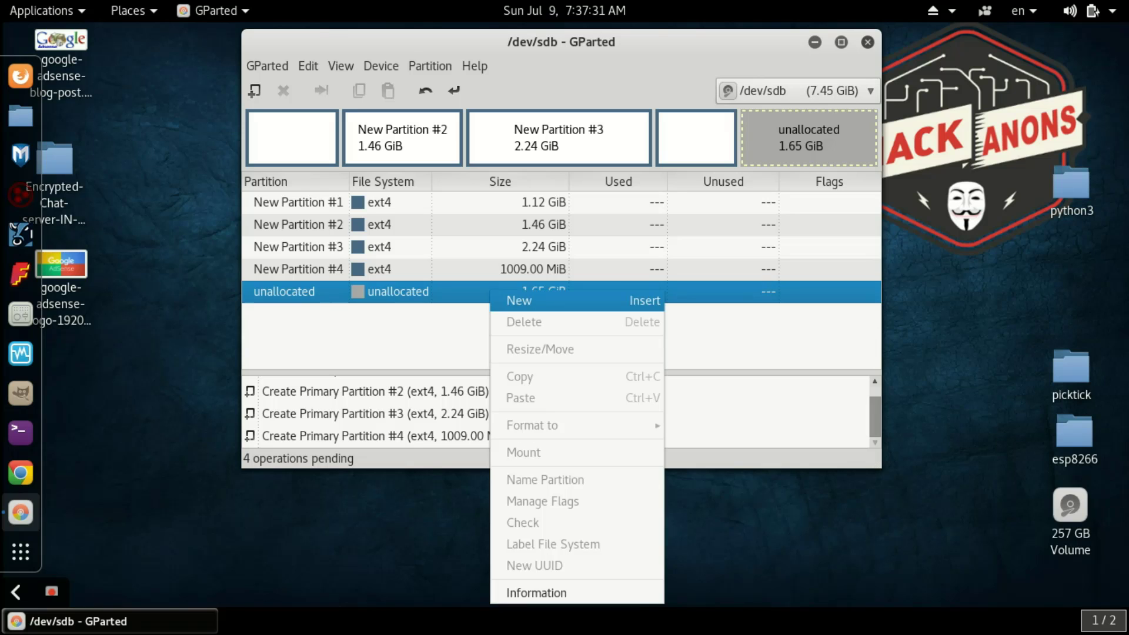
{"action": "key", "text": "Return"}
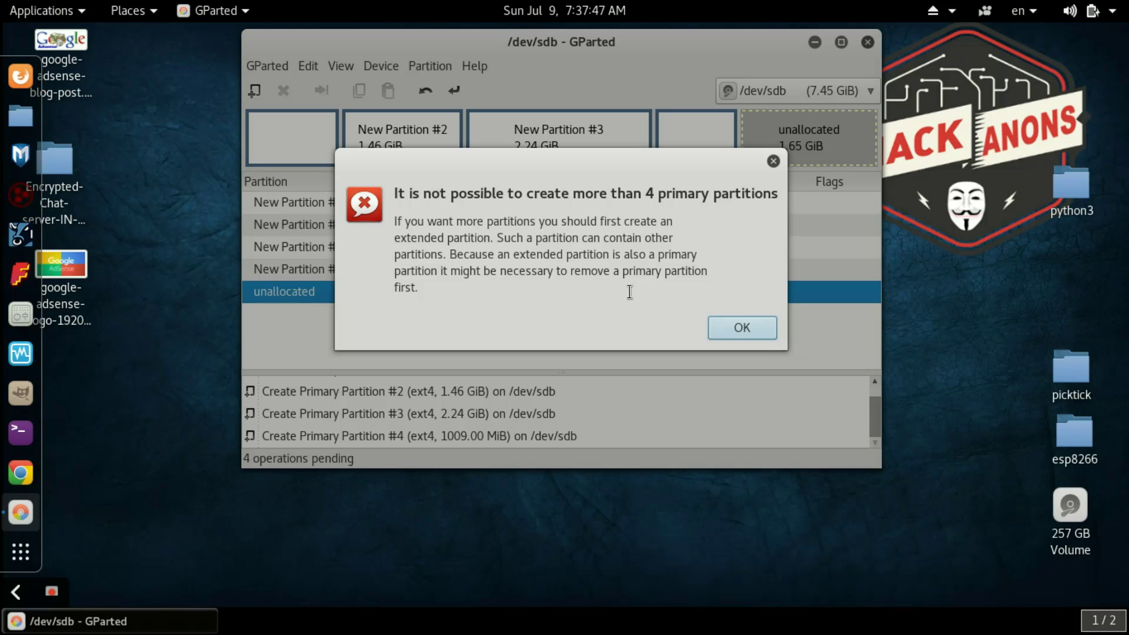
{"action": "left_click", "coordinate": [742, 327]}
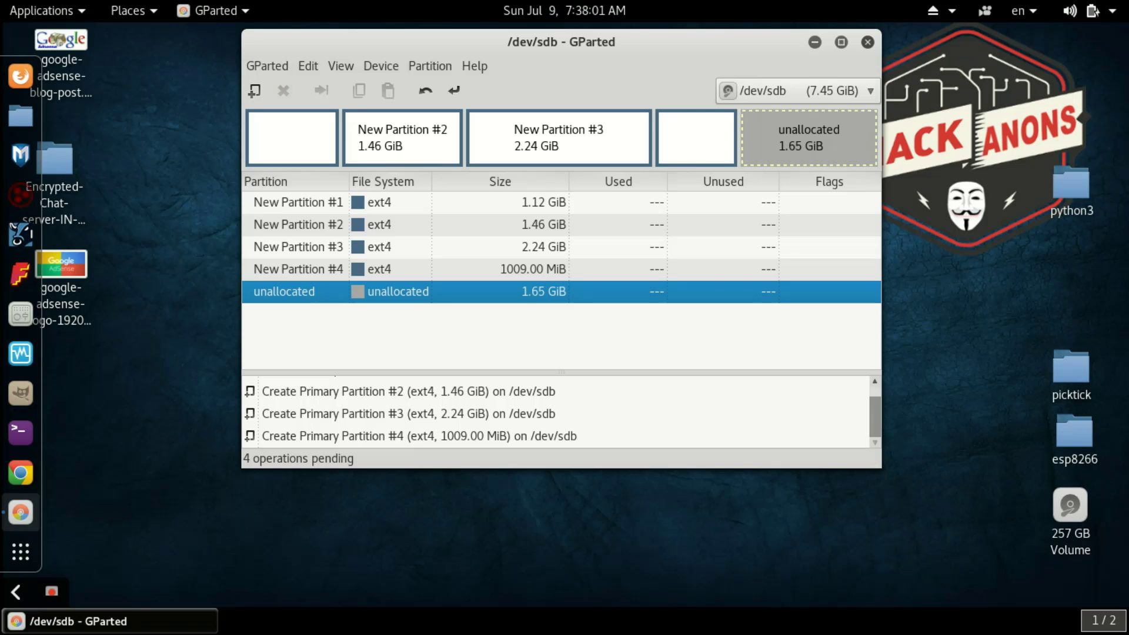
- Delete the pending 1009 MiB New Partition #4, freeing 2.63 GiB on /dev/sdb
{"action": "left_click", "coordinate": [298, 269]}
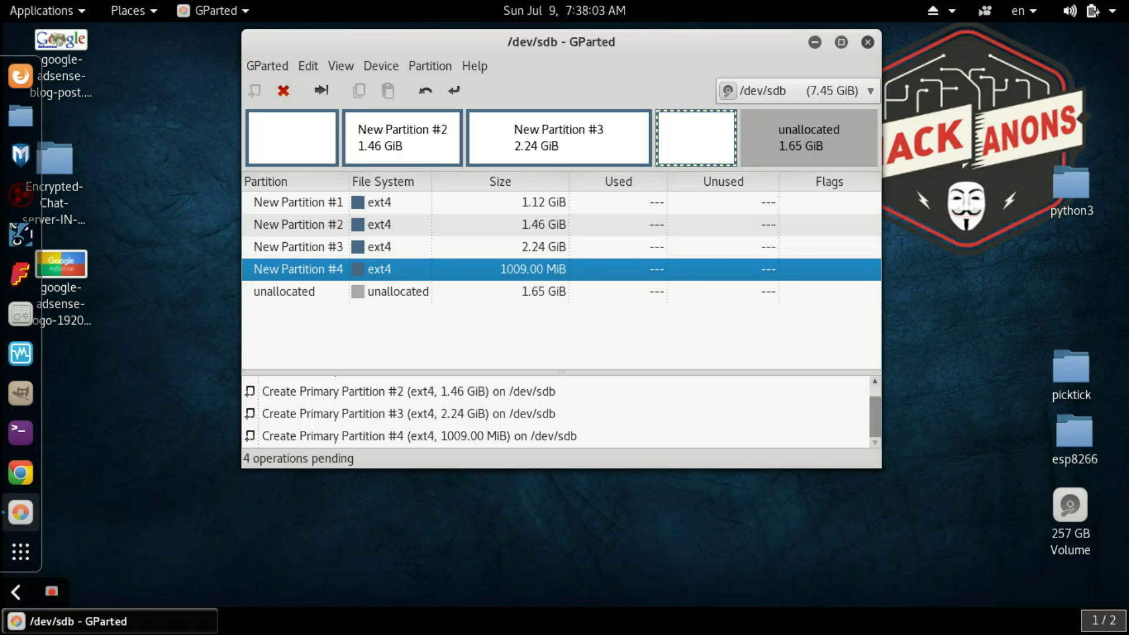
{"action": "left_click", "coordinate": [298, 247]}
{"action": "left_click", "coordinate": [298, 269]}
{"action": "right_click", "coordinate": [511, 266]}
{"action": "left_click", "coordinate": [541, 298]}
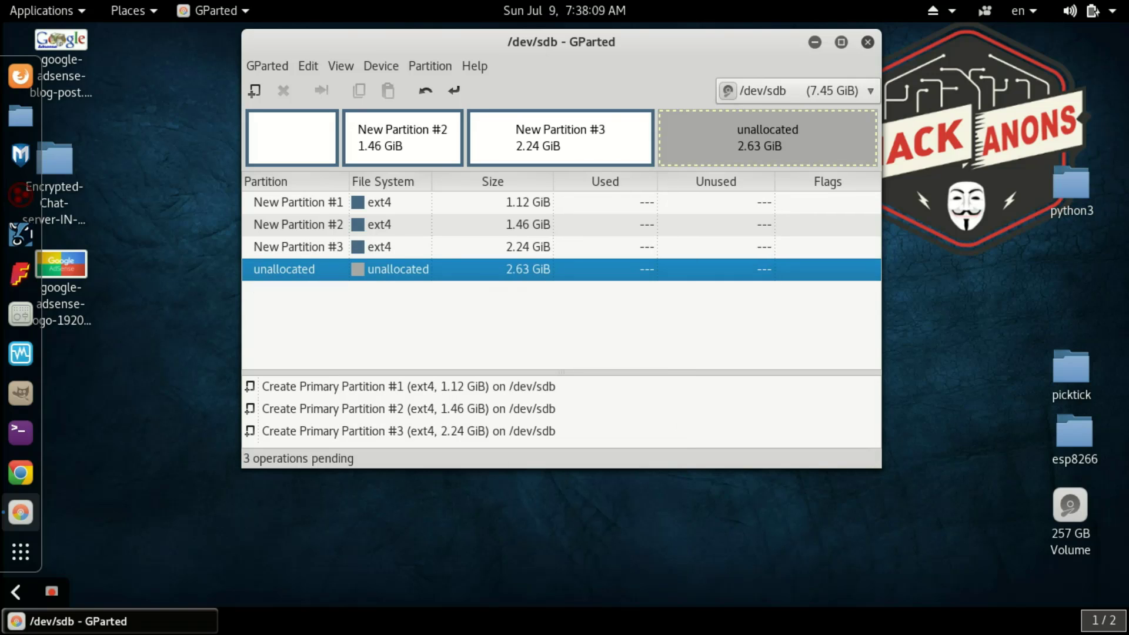
- Create extended partition #4 spanning all 2.63 GiB of unallocated space
{"action": "right_click", "coordinate": [509, 267]}
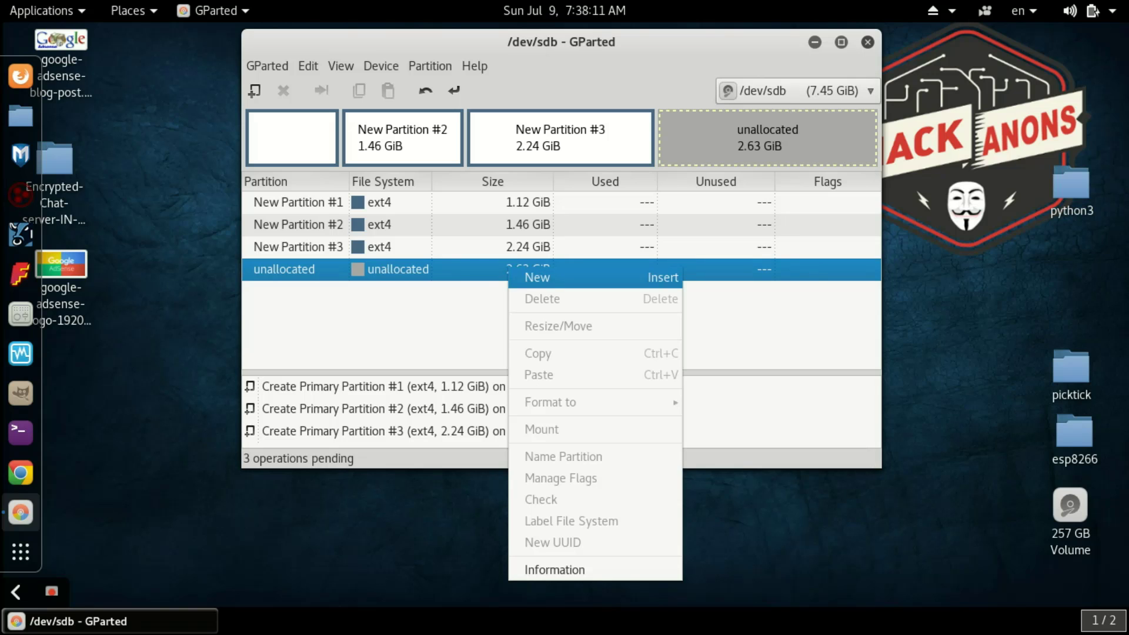
{"action": "left_click", "coordinate": [538, 277]}
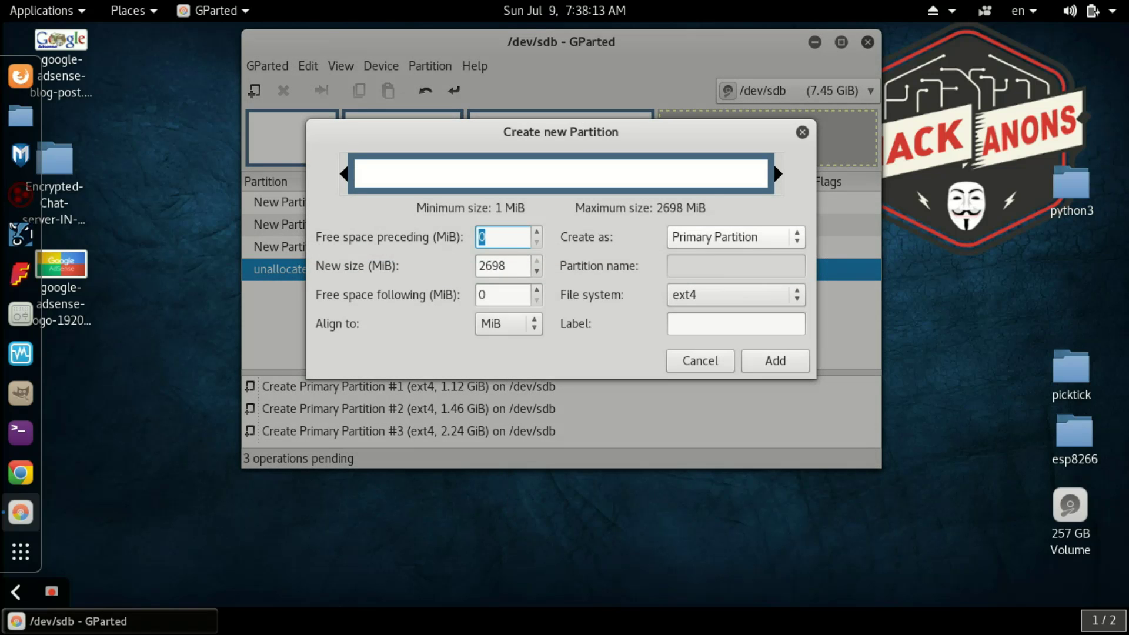
{"action": "left_click", "coordinate": [735, 236]}
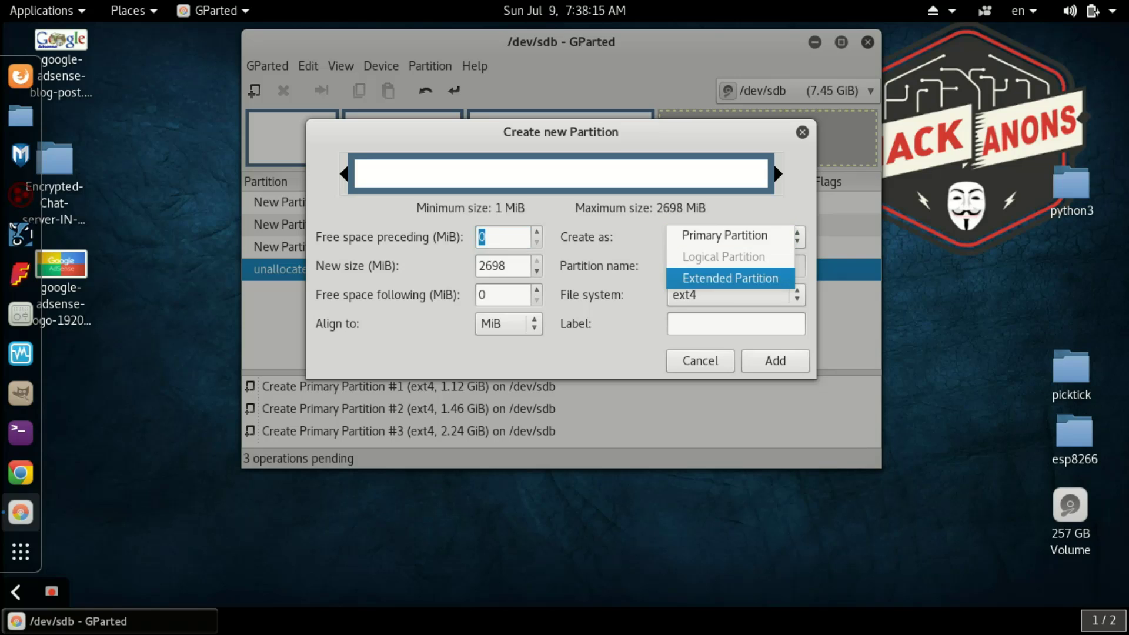
{"action": "left_click", "coordinate": [730, 275]}
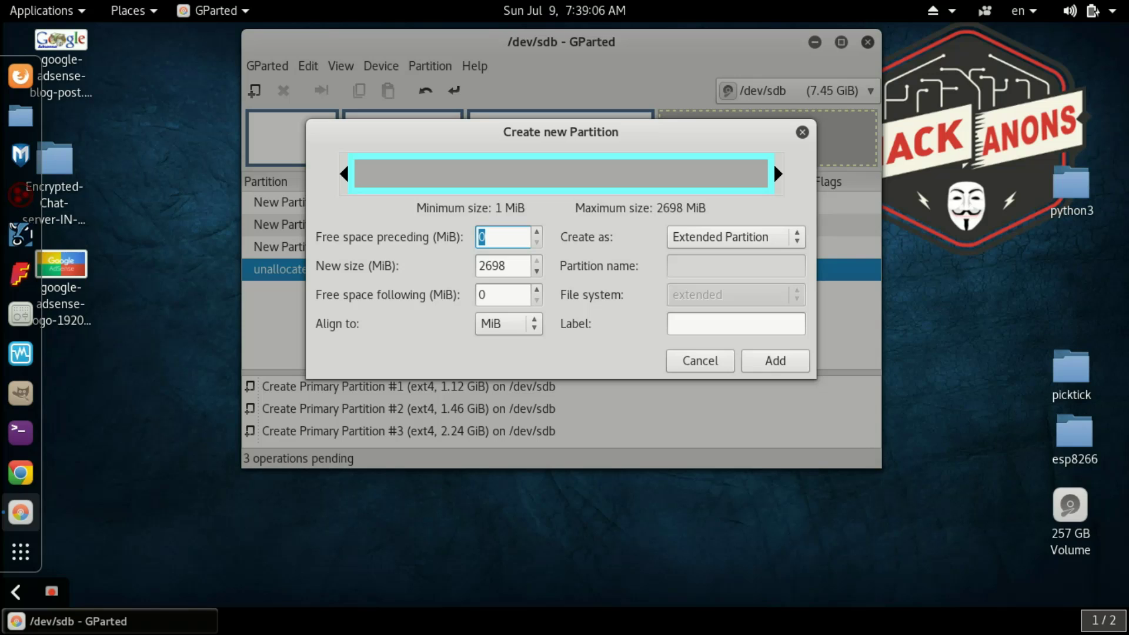
{"action": "left_click", "coordinate": [774, 360]}
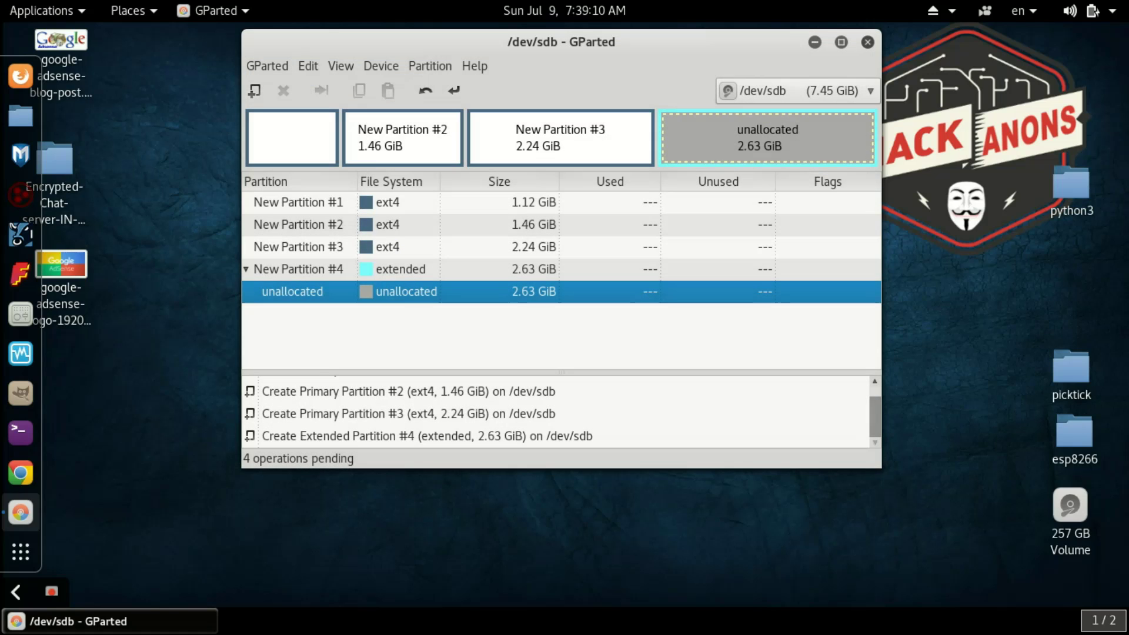
- Add logical partition #5 as ext4, sized down to 723 MiB, inside the extended partition
{"action": "right_click", "coordinate": [435, 292]}
{"action": "left_click", "coordinate": [464, 302]}
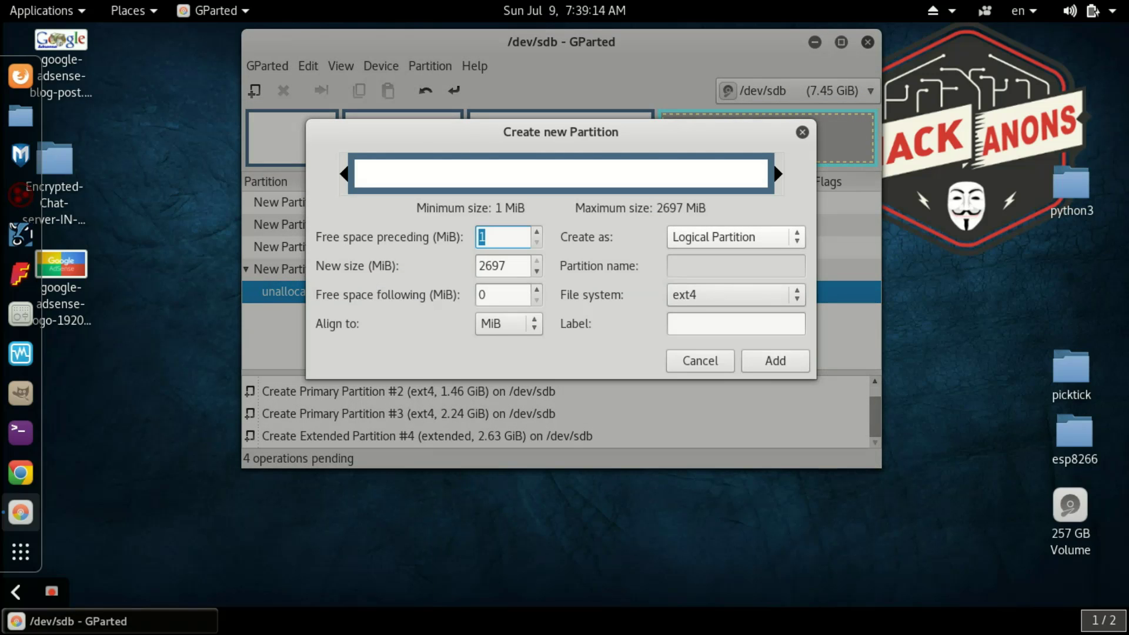
{"action": "left_click_drag", "start_coordinate": [778, 174], "coordinate": [470, 178]}
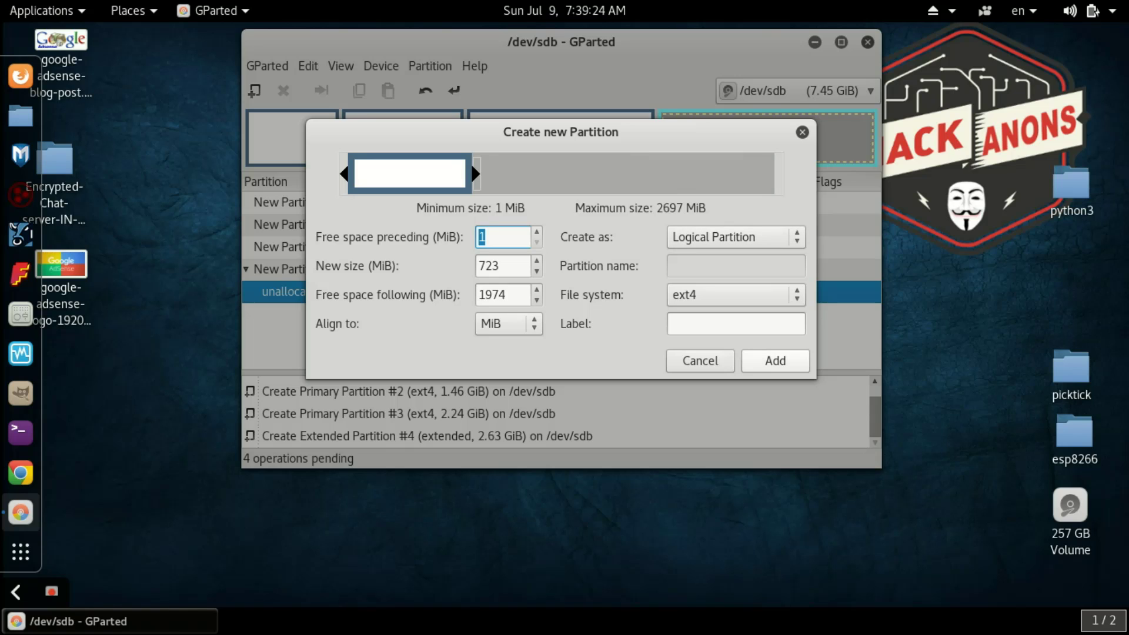
{"action": "left_click", "coordinate": [775, 361]}
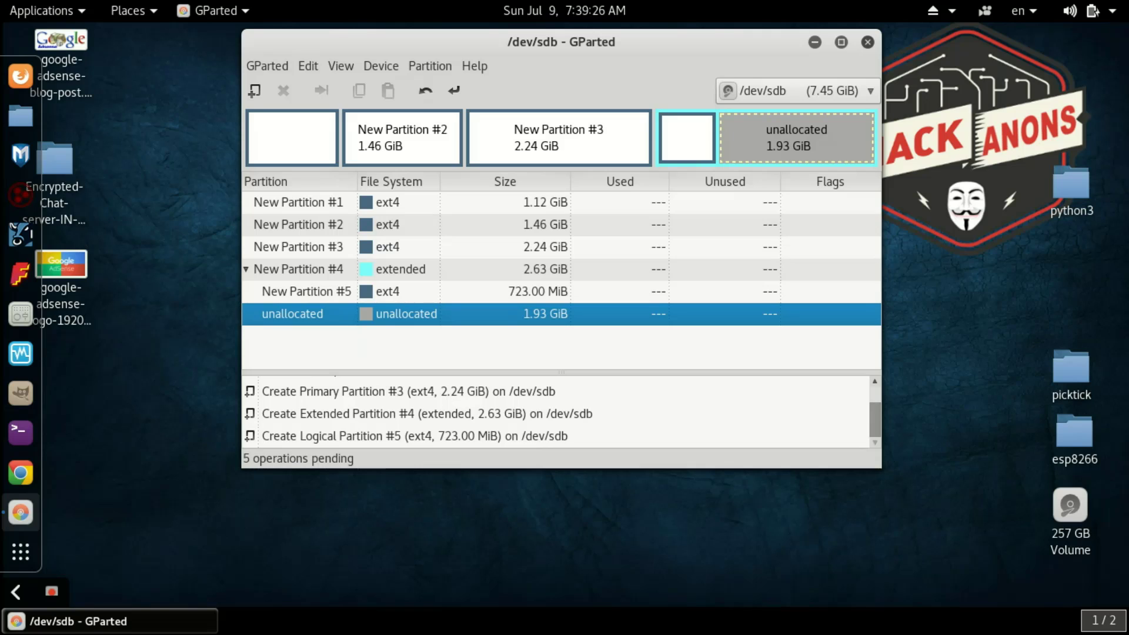
- Add logical partition #6 as ext4 at 762 MiB, leaving 1.18 GiB unallocated
{"action": "left_click", "coordinate": [298, 201]}
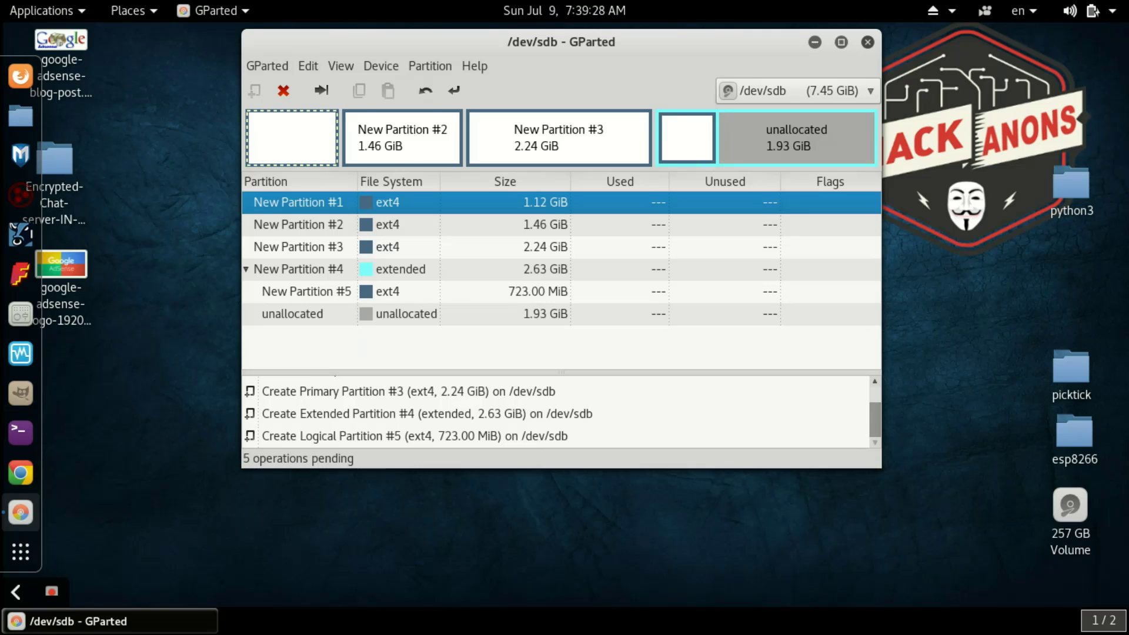
{"action": "key", "text": "Down"}
{"action": "key", "text": "Down"}
{"action": "key", "text": "Down"}
{"action": "key", "text": "Down"}
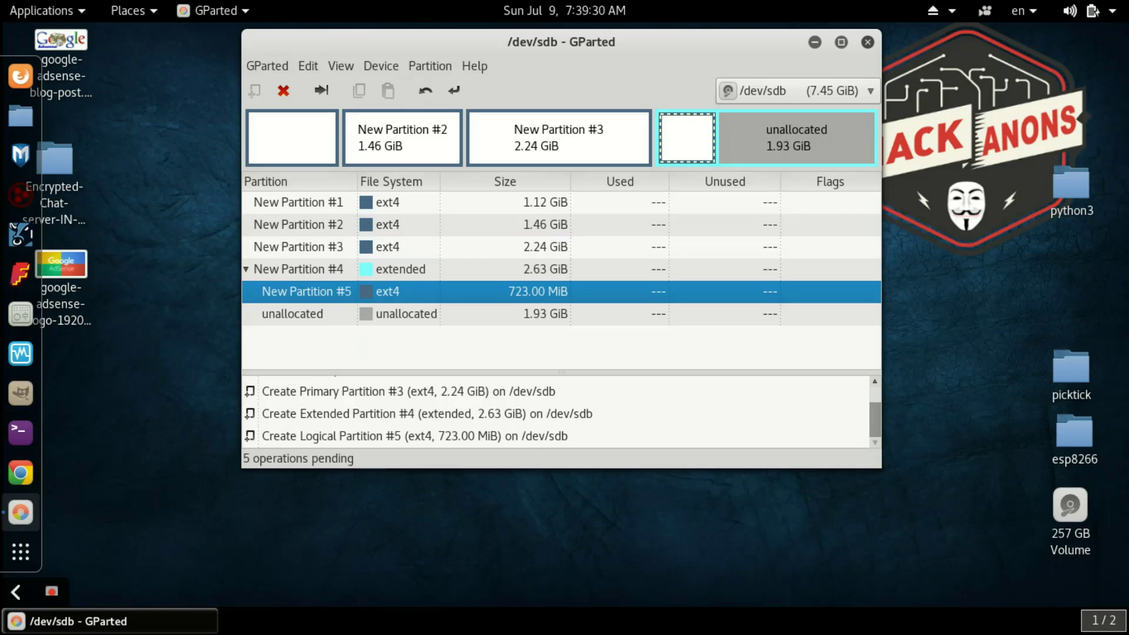
{"action": "key", "text": "Down"}
{"action": "key", "text": "Menu"}
{"action": "key", "text": "Down"}
{"action": "key", "text": "Return"}
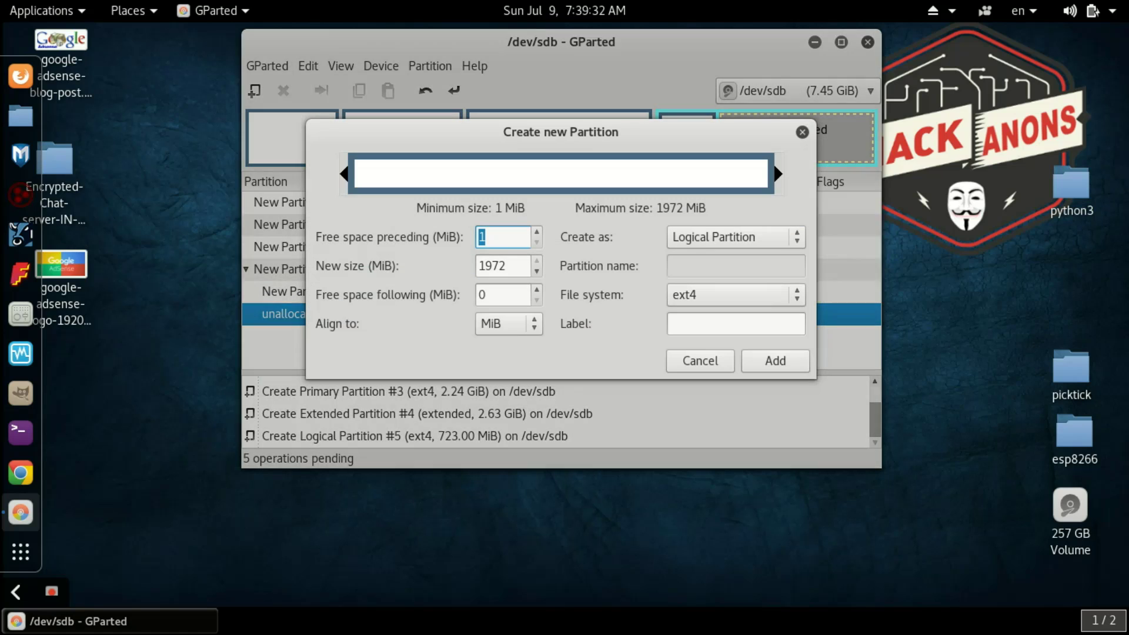
{"action": "left_click_drag", "start_coordinate": [777, 176], "coordinate": [524, 187]}
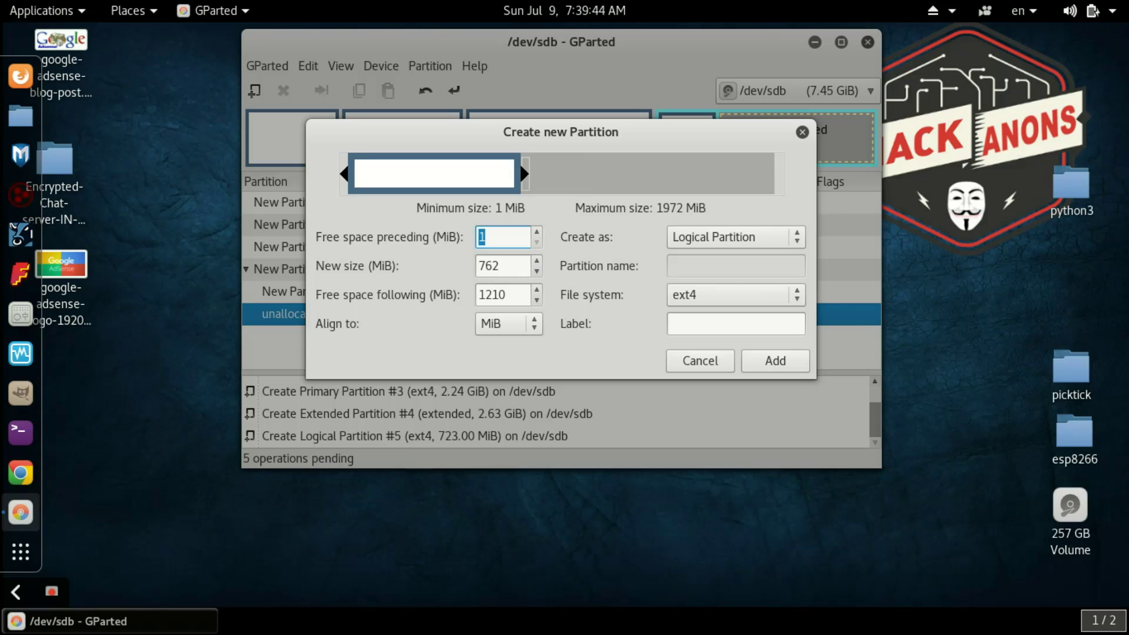
{"action": "left_click", "coordinate": [776, 360]}
- Create logical partition #7 (ext4, 1209 MiB) filling the rest of the extended partition
{"action": "right_click", "coordinate": [598, 336]}
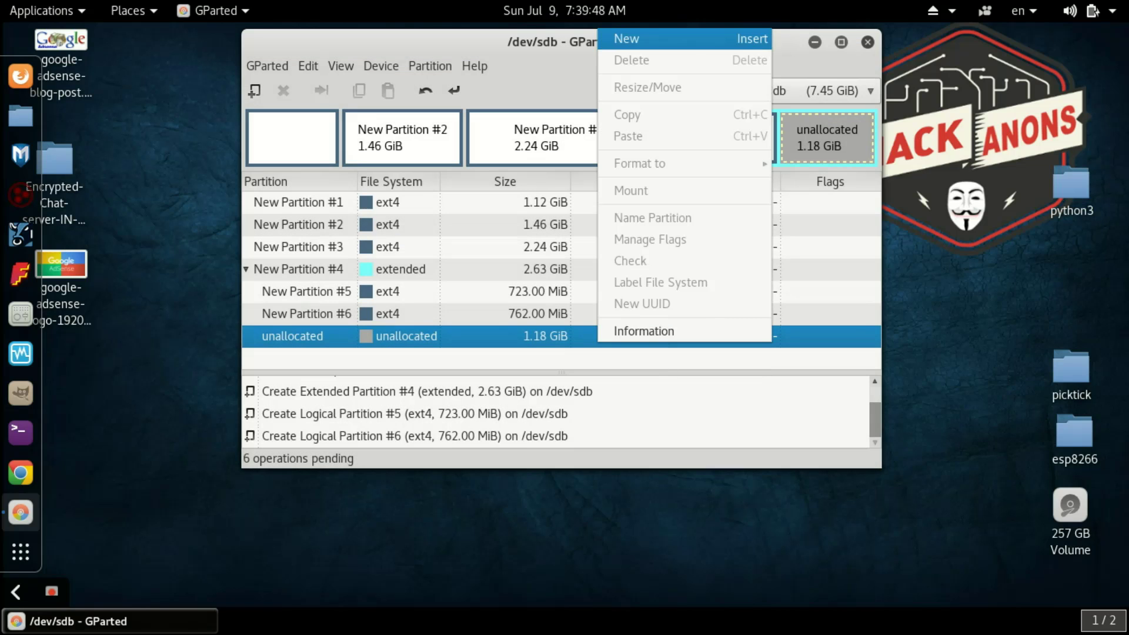
{"action": "left_click", "coordinate": [626, 38]}
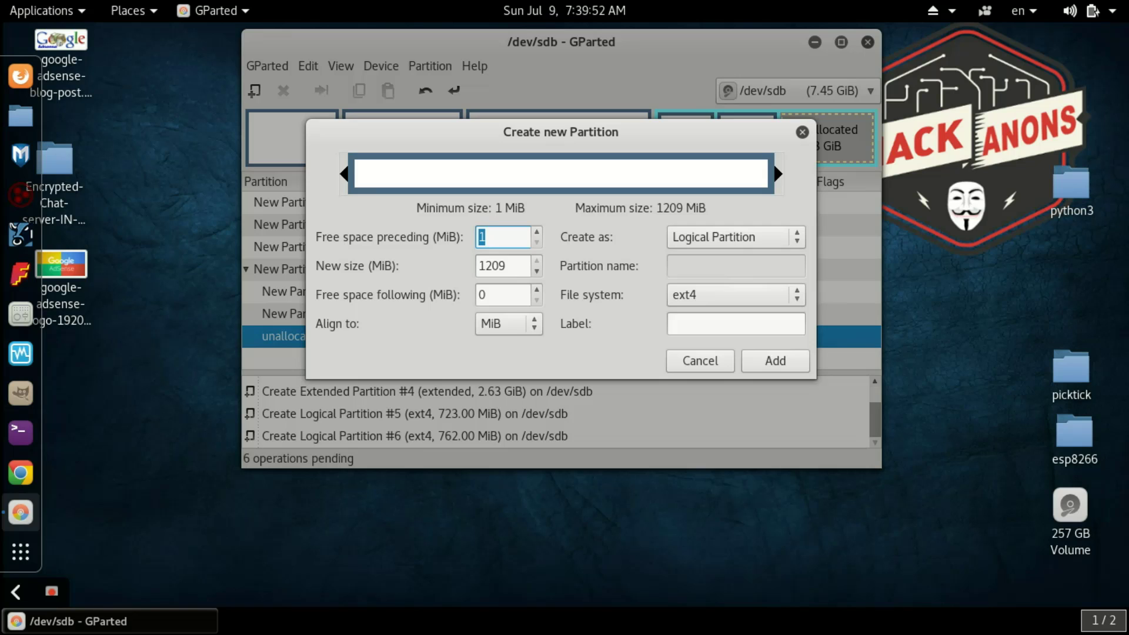
{"action": "left_click", "coordinate": [775, 360]}
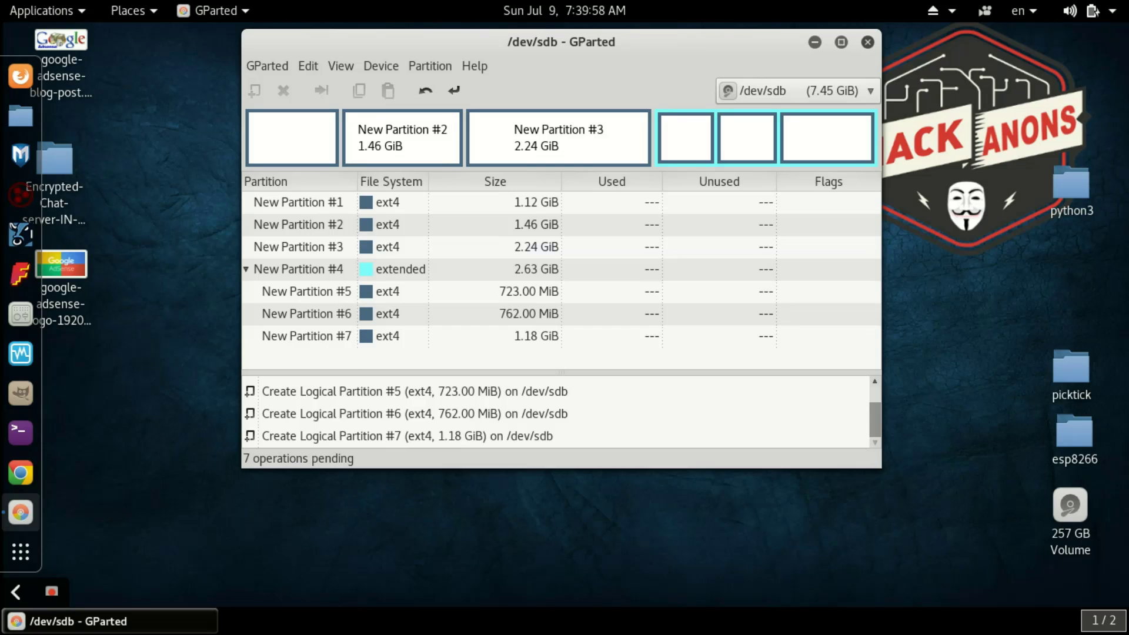
{"action": "left_click", "coordinate": [298, 268]}
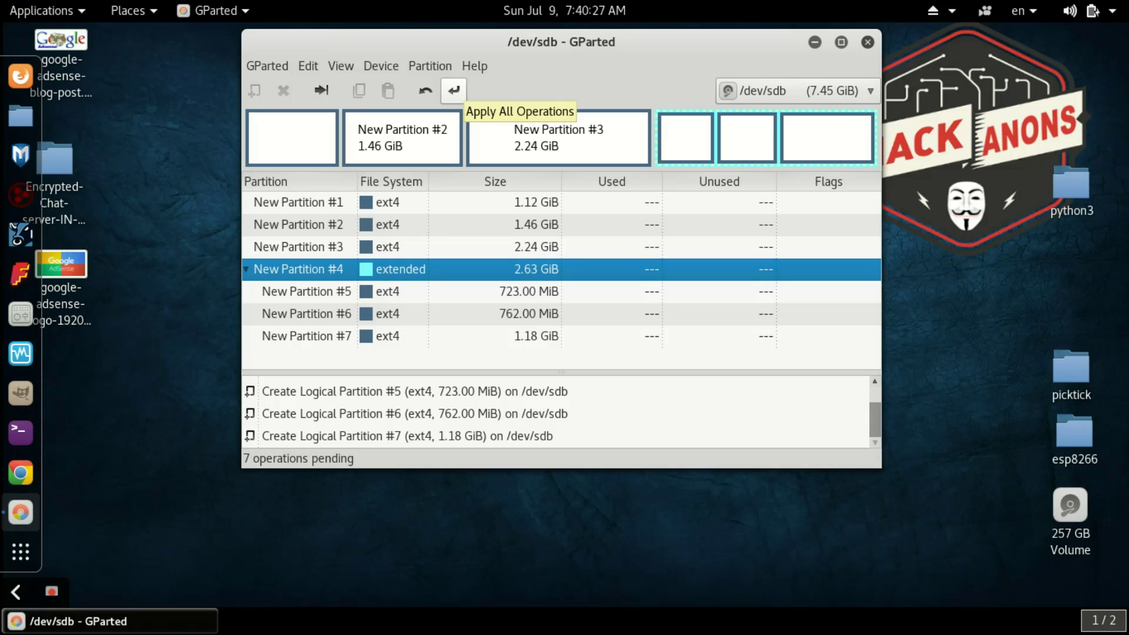
- Apply all 7 pending partition operations to /dev/sdb and confirm
{"action": "left_click", "coordinate": [454, 90]}
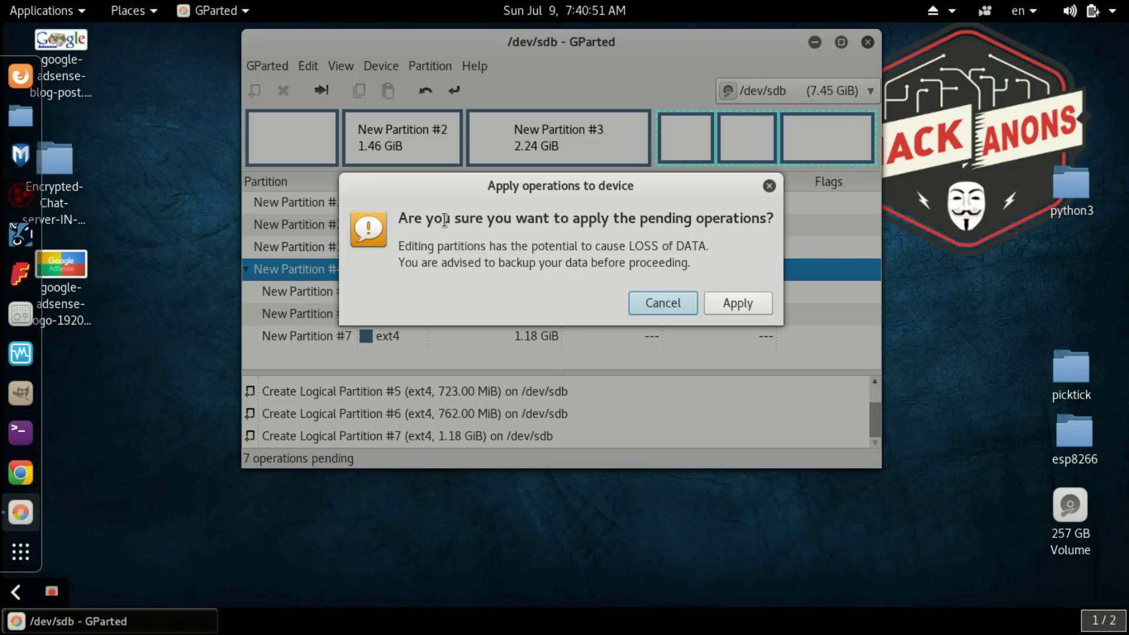
{"action": "key", "text": "Tab"}
{"action": "key", "text": "Return"}
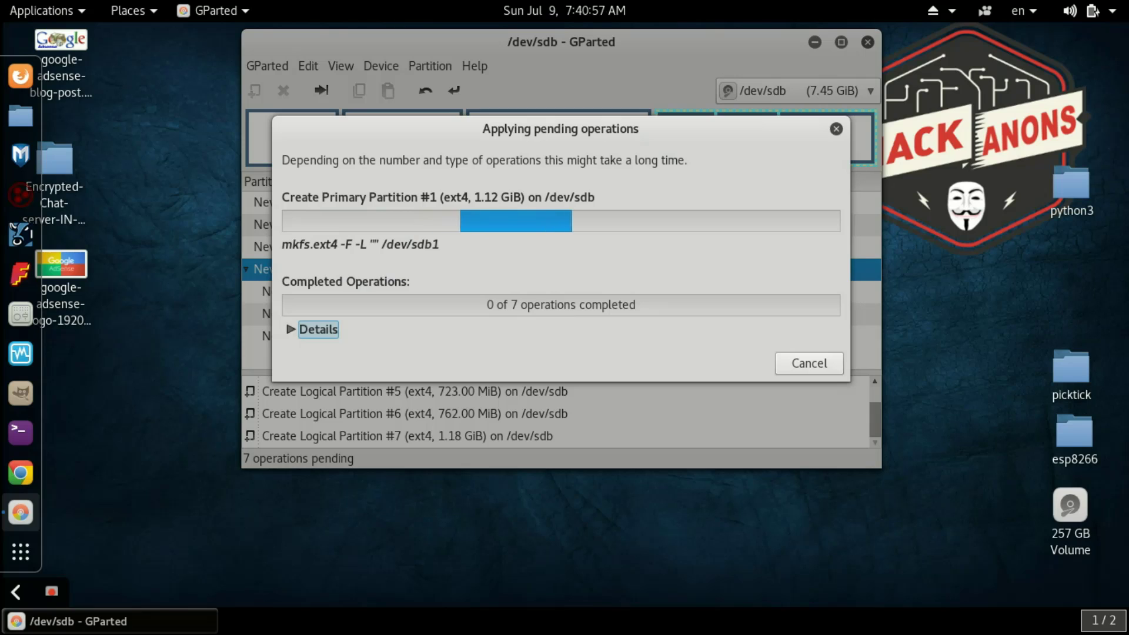
- Expand the Details list in the Applying pending operations dialog
{"action": "key", "text": "Return"}
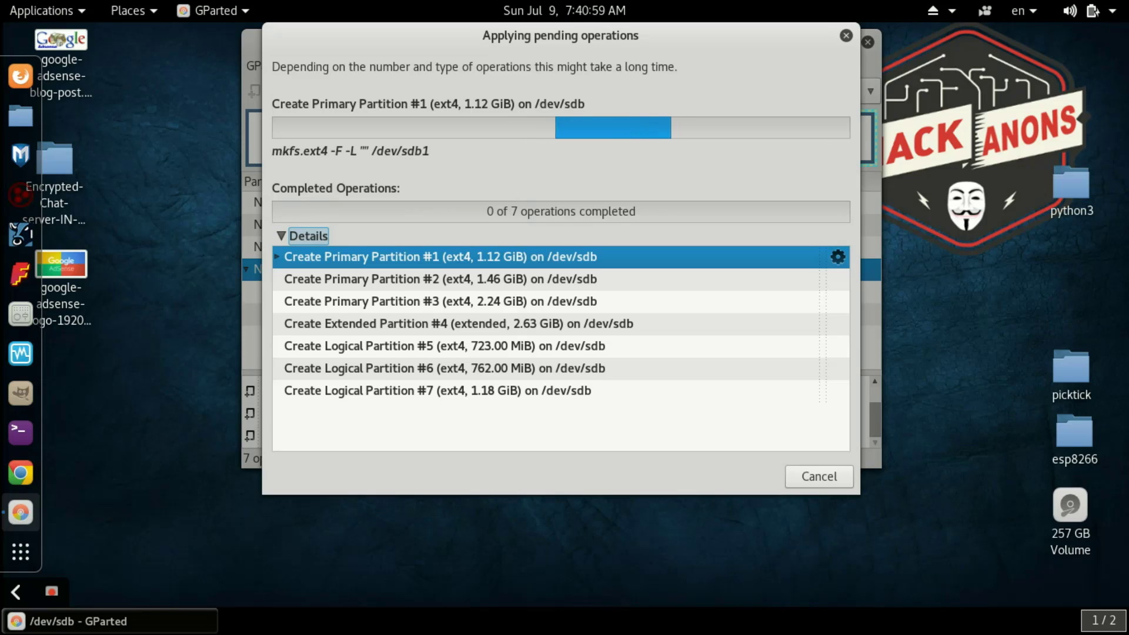